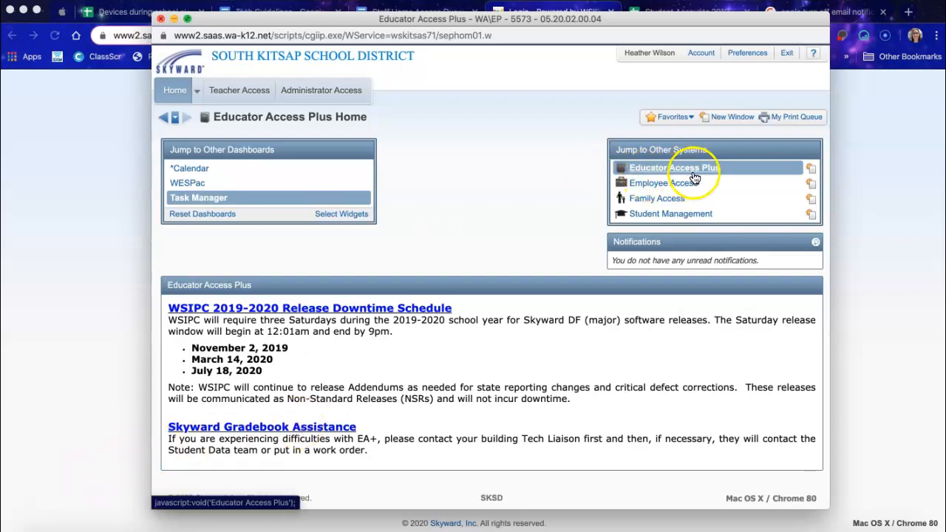
Go to My Classes from the Teacher Access menu.
{"action": "left_click", "coordinate": [233, 98]}
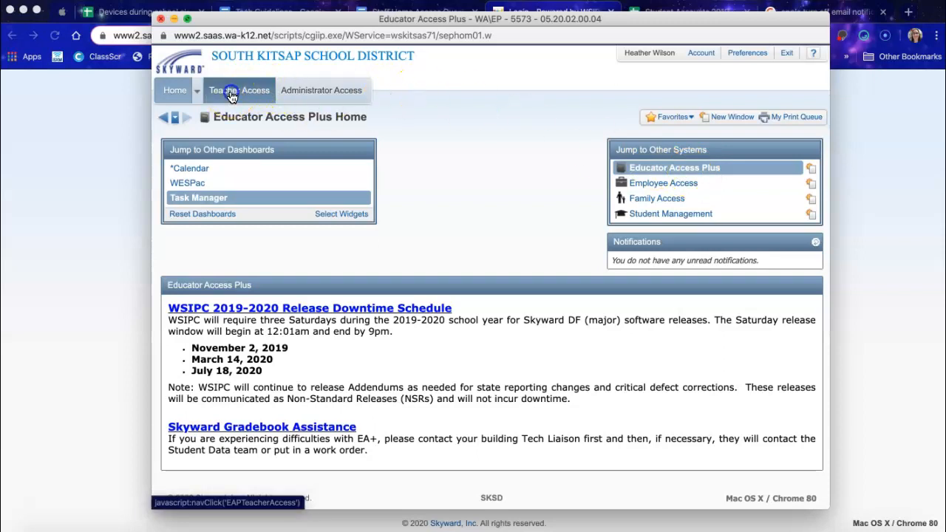
{"action": "left_click", "coordinate": [204, 183]}
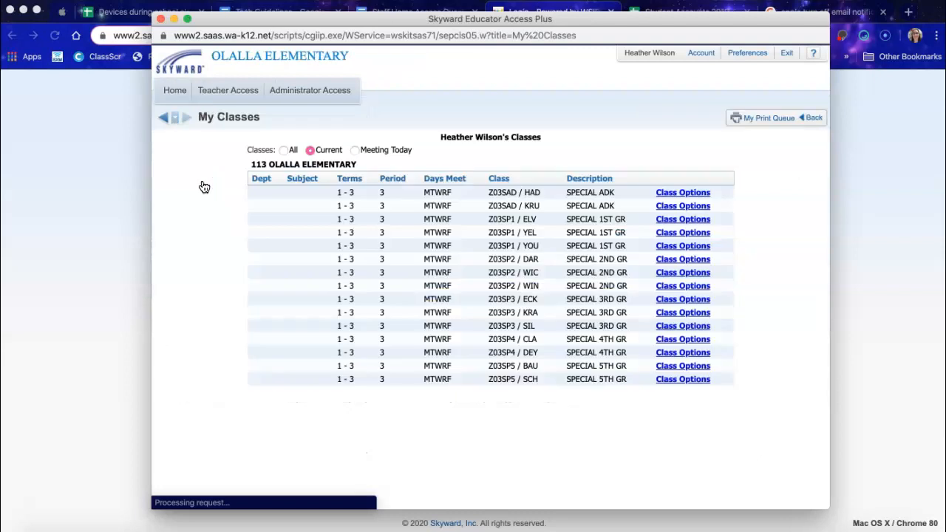
Open the Message Center for Z03SAD/HAD SPECIAL ADK and start a new current-class message.
{"action": "left_click", "coordinate": [474, 182]}
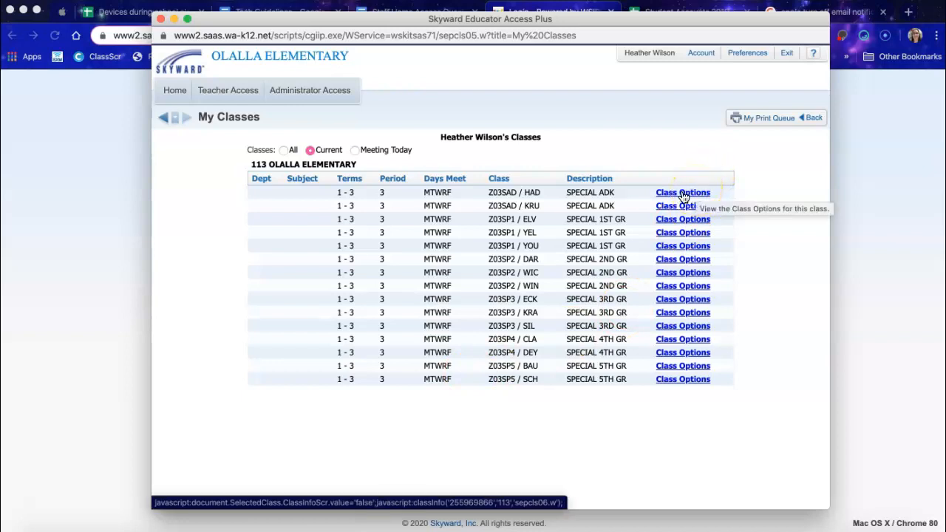
{"action": "left_click", "coordinate": [682, 194]}
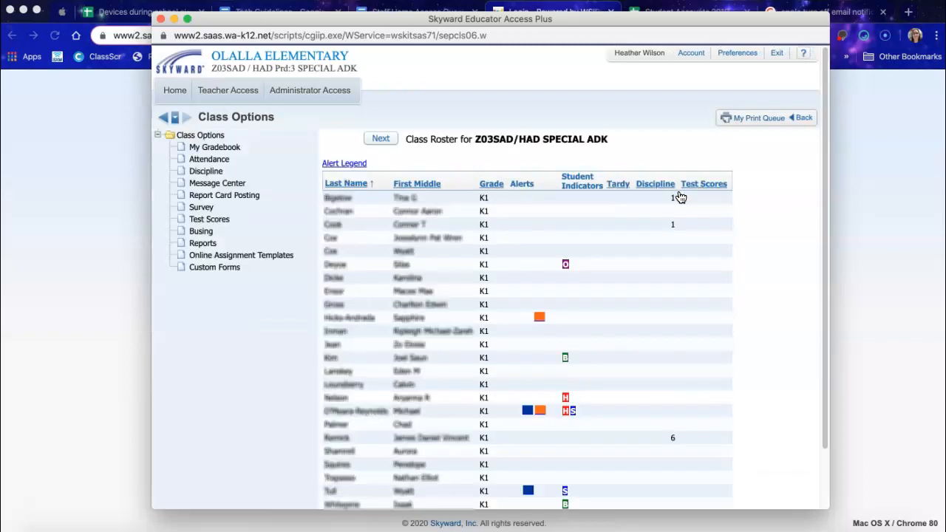
{"action": "left_click", "coordinate": [218, 186]}
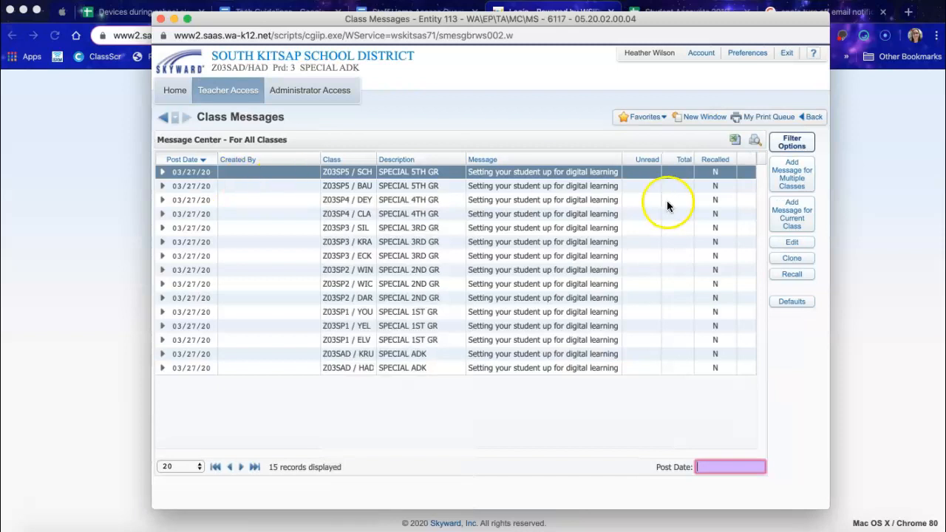
{"action": "left_click", "coordinate": [792, 214]}
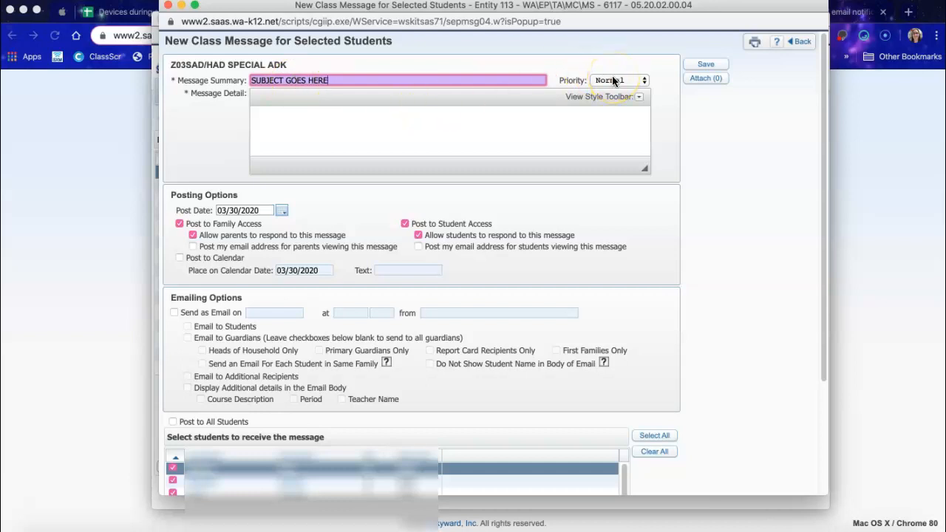
Enter 'MESSAGE GOES HERE.' as the Message Detail body under subject SUBJECT GOES HERE.
{"action": "left_click", "coordinate": [407, 114]}
{"action": "type", "text": "MESSAGE GOES HERE."}
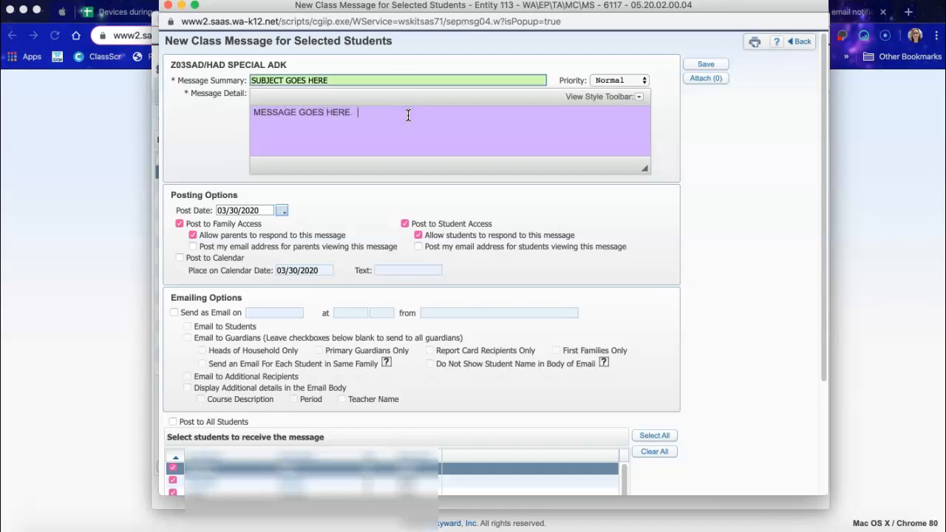
{"action": "left_click", "coordinate": [394, 126]}
{"action": "left_click", "coordinate": [474, 164]}
{"action": "left_click", "coordinate": [519, 135]}
{"action": "left_click", "coordinate": [723, 68]}
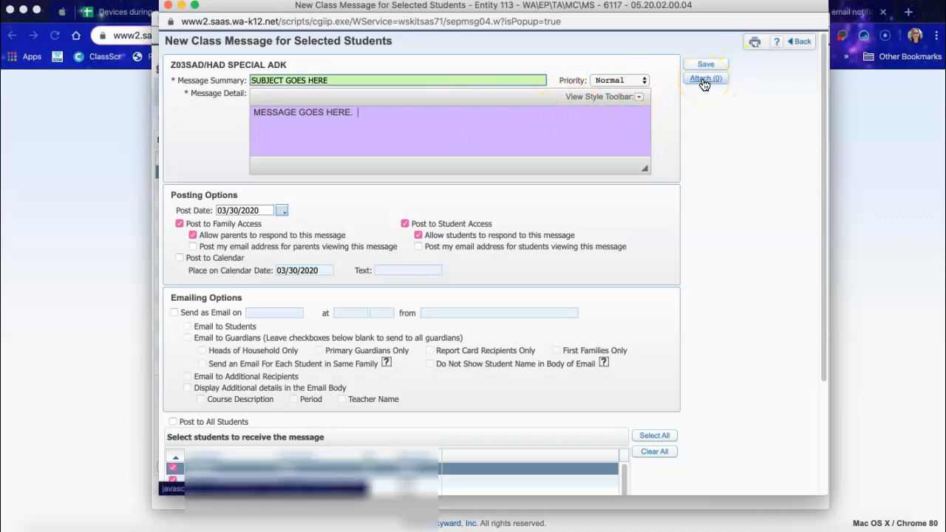
Upload Email through Skyward.pdf as the message attachment and save it.
{"action": "left_click", "coordinate": [704, 80]}
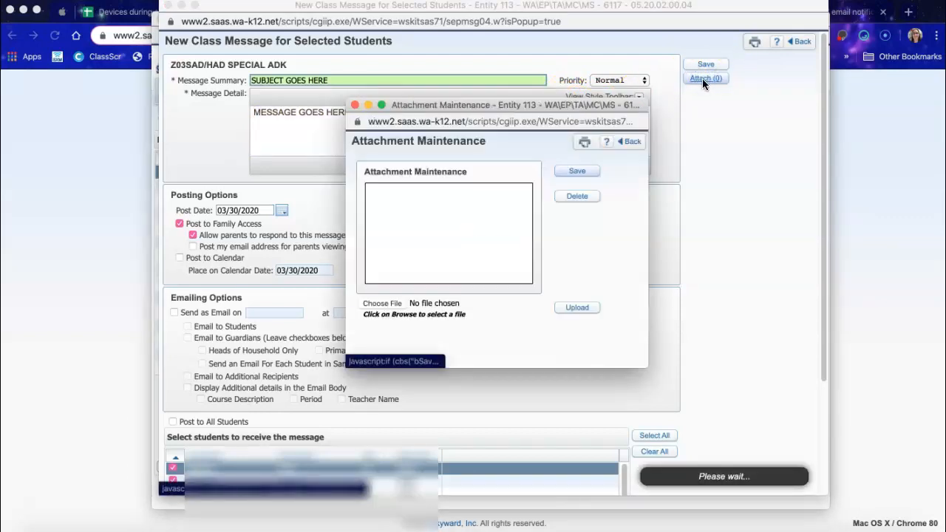
{"action": "left_click", "coordinate": [381, 303]}
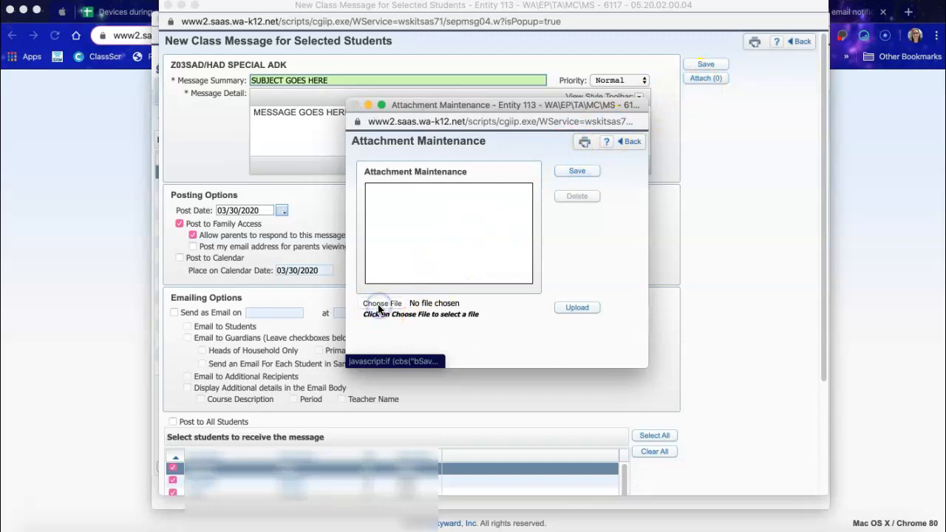
{"action": "left_click", "coordinate": [315, 144]}
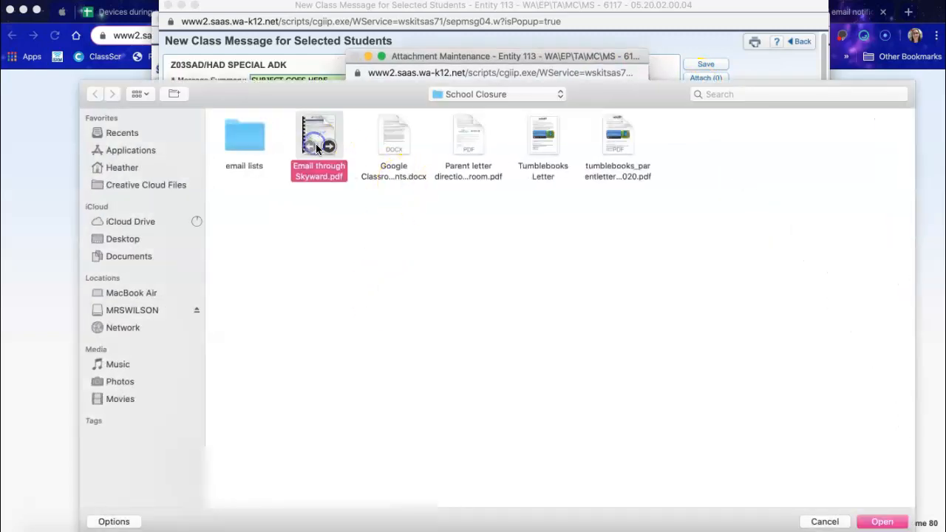
{"action": "left_click", "coordinate": [881, 521]}
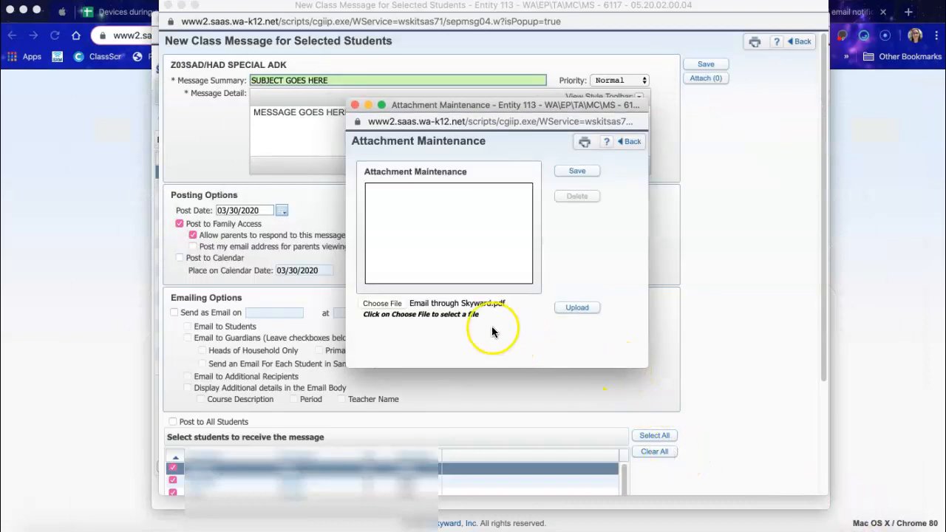
{"action": "left_click", "coordinate": [581, 309]}
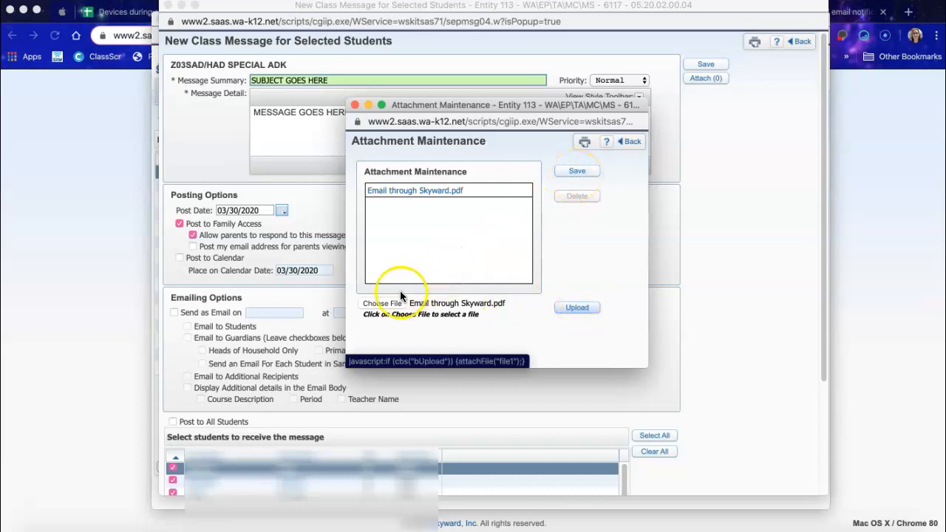
{"action": "left_click", "coordinate": [575, 173]}
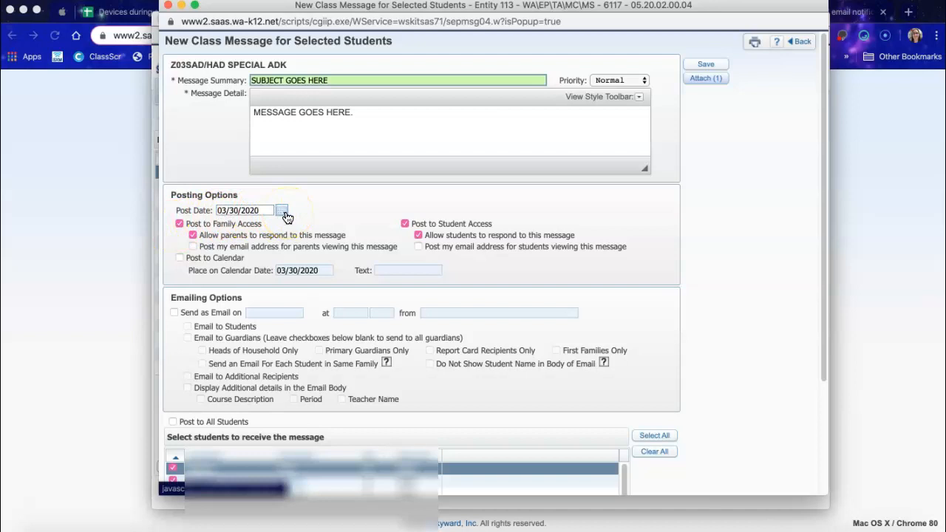
Keep Family Access posting with parent responses allowed, and uncheck Post to Student Access.
{"action": "left_click", "coordinate": [179, 224]}
{"action": "left_click", "coordinate": [179, 224]}
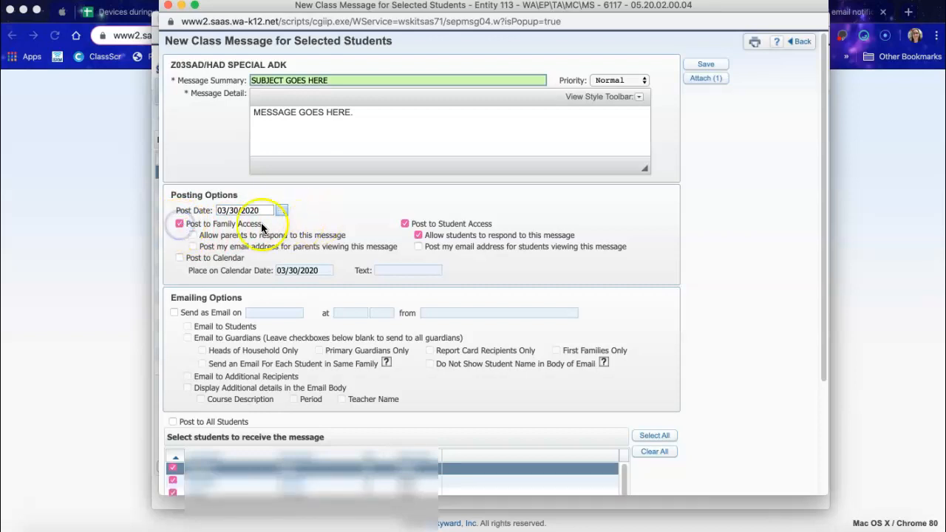
{"action": "left_click", "coordinate": [192, 235]}
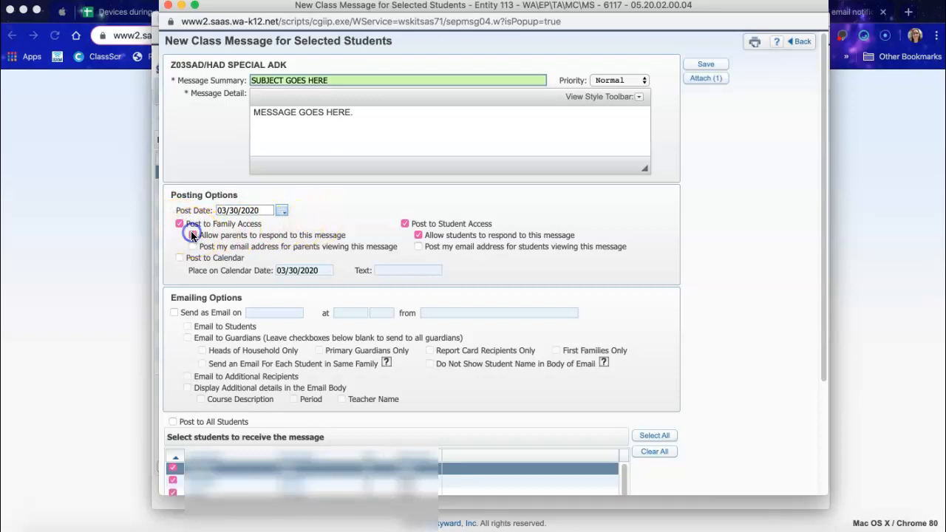
{"action": "left_click", "coordinate": [404, 224]}
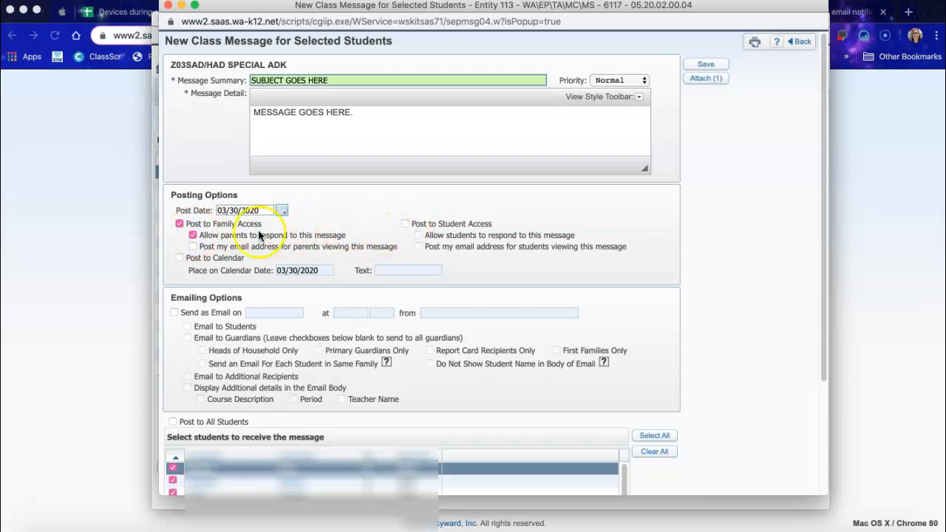
{"action": "left_click", "coordinate": [193, 235]}
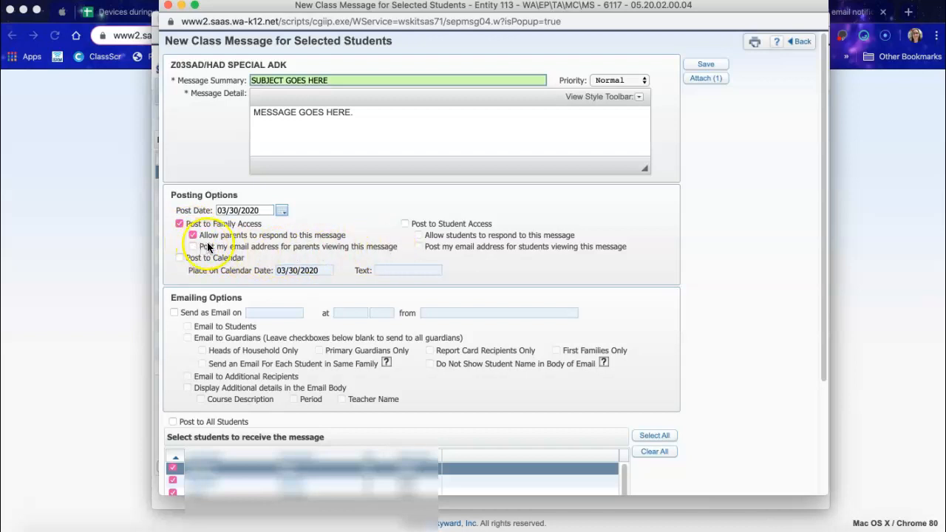
Send as email on 03/30/2020 at 11:17 AM to guardians and additional recipients.
{"action": "scroll", "coordinate": [319, 232], "scroll_direction": "down", "scroll_amount": 3}
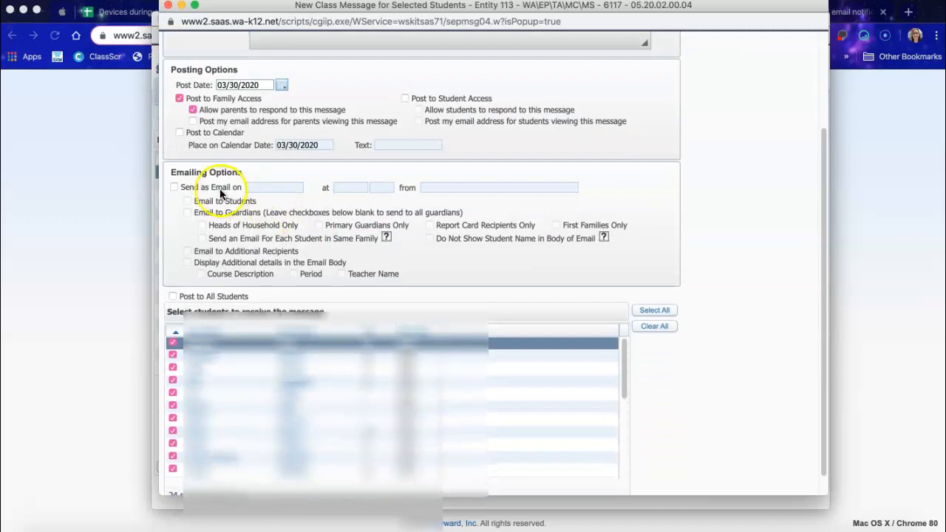
{"action": "left_click", "coordinate": [174, 187]}
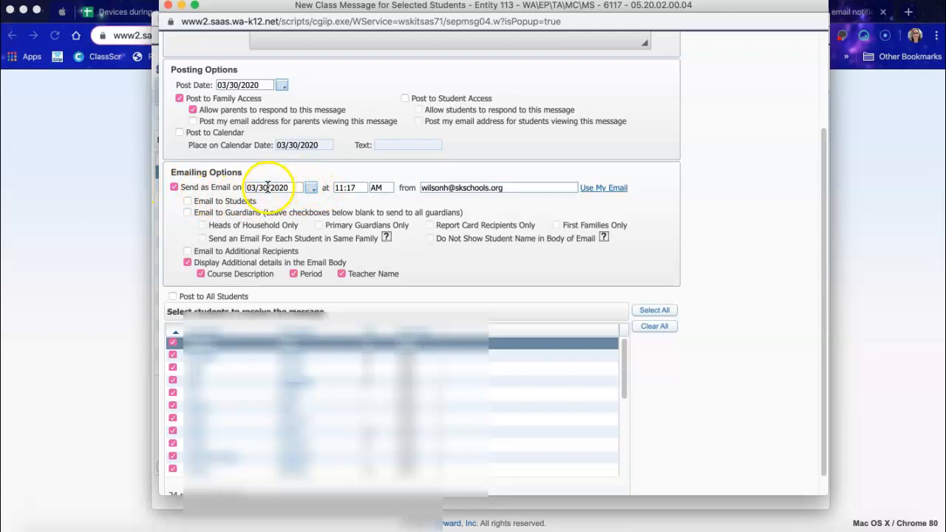
{"action": "left_click", "coordinate": [311, 188]}
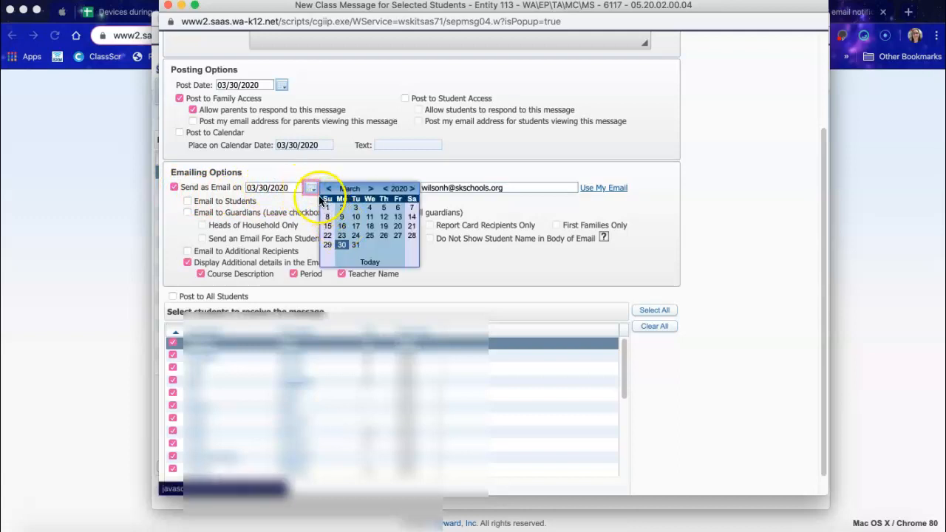
{"action": "left_click", "coordinate": [311, 188]}
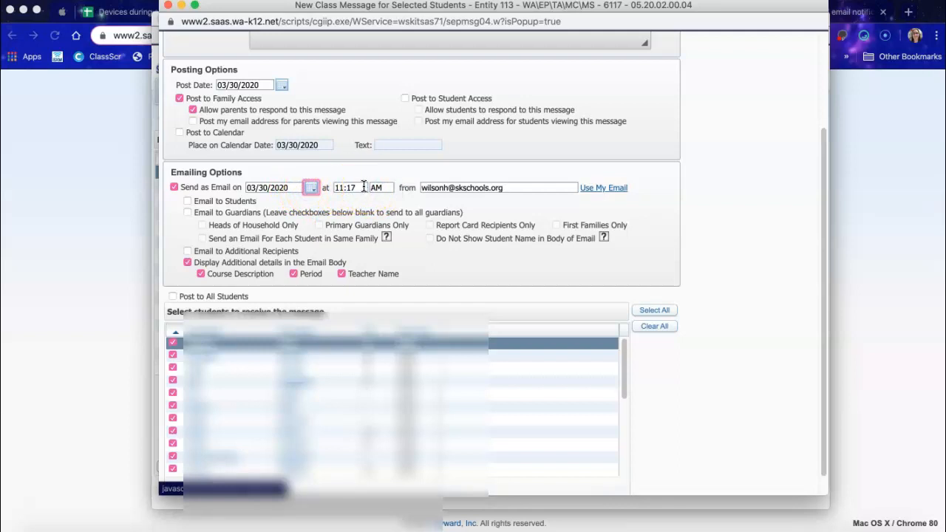
{"action": "left_click", "coordinate": [188, 213]}
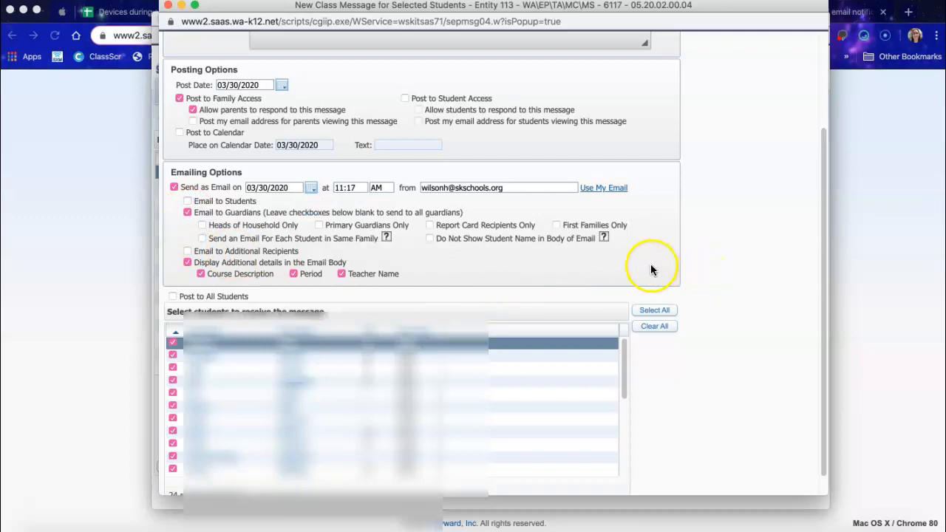
{"action": "left_click", "coordinate": [187, 252]}
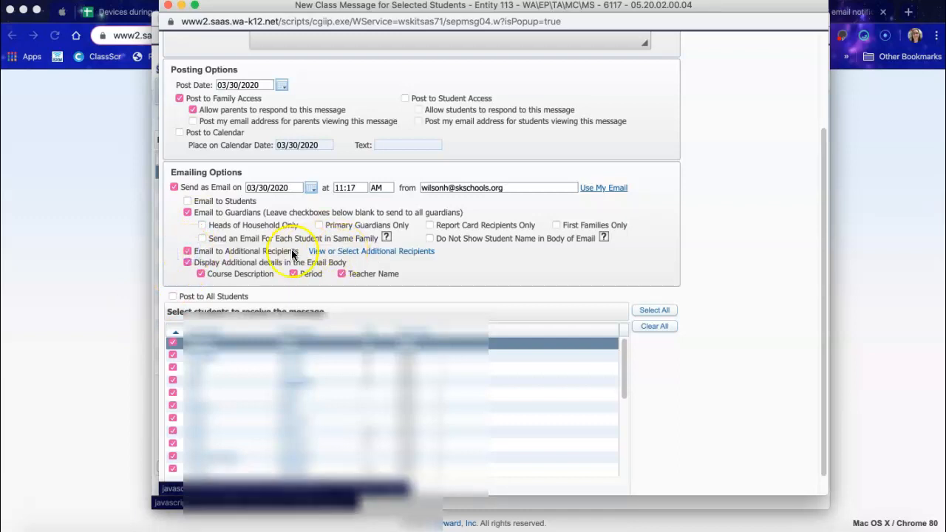
Autofill the teacher's email address in the Additional Recipients Email field and confirm.
{"action": "left_click", "coordinate": [334, 252]}
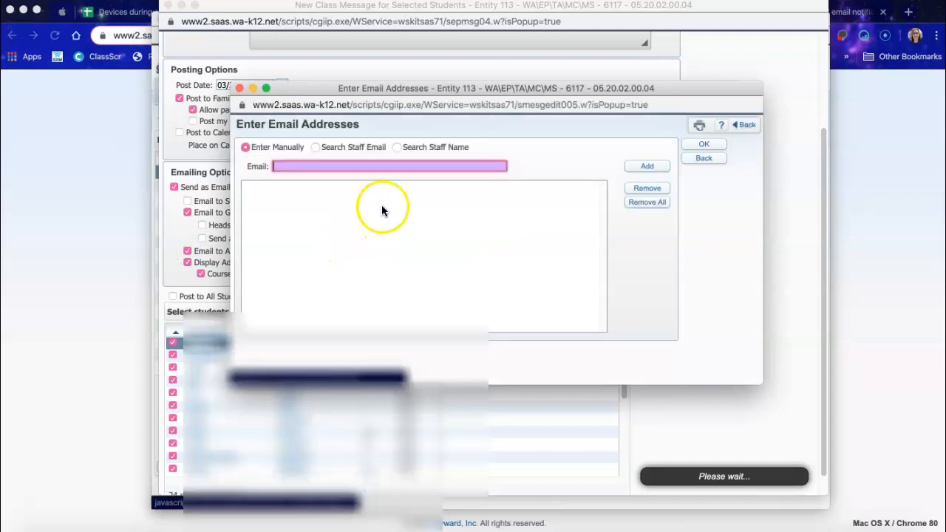
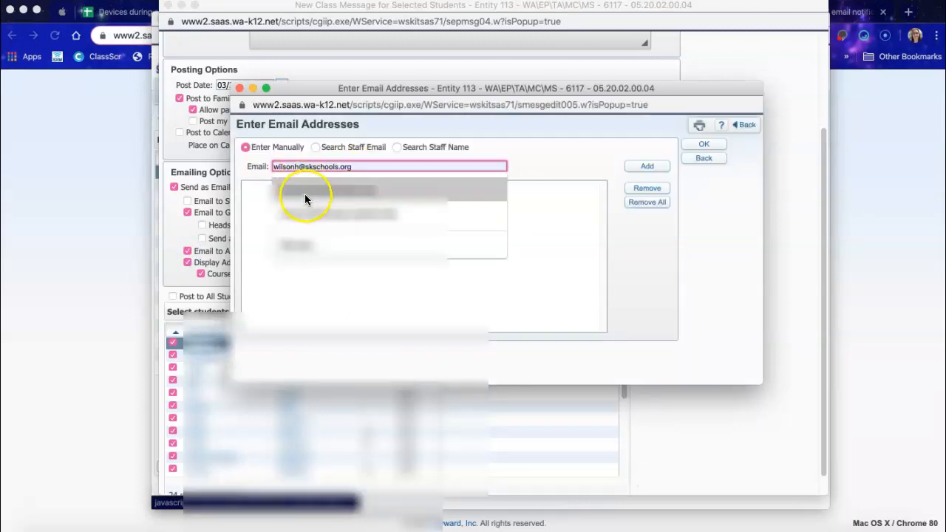
{"action": "left_click", "coordinate": [305, 191]}
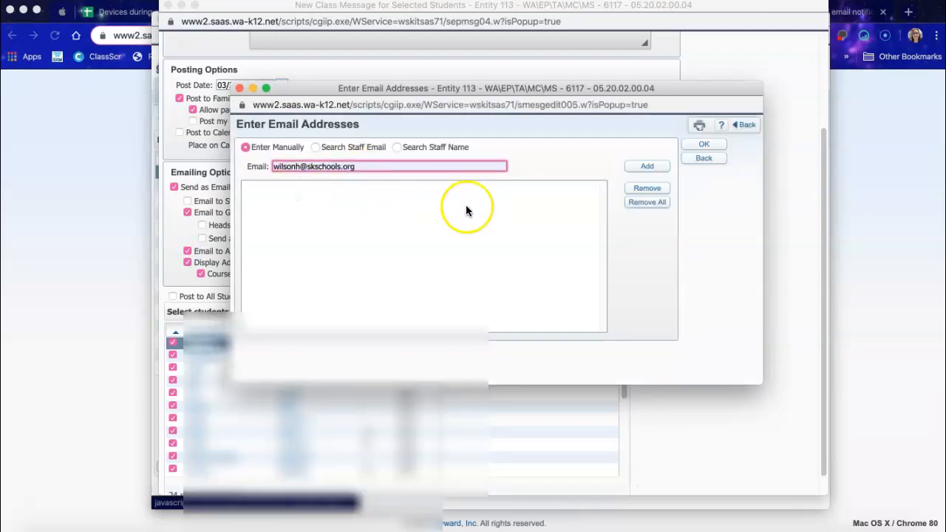
{"action": "left_click", "coordinate": [703, 144]}
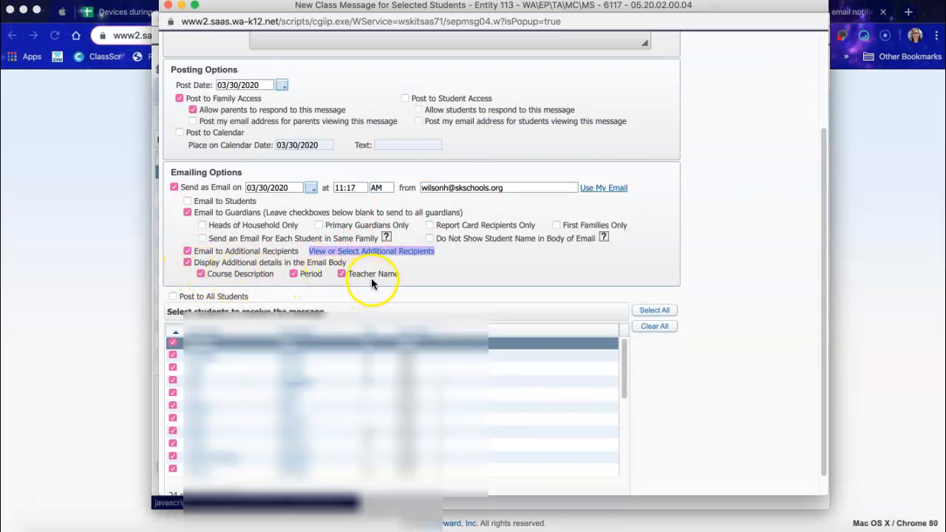
Uncheck Display Additional details in the Email Body and select all students as recipients.
{"action": "left_click", "coordinate": [187, 262]}
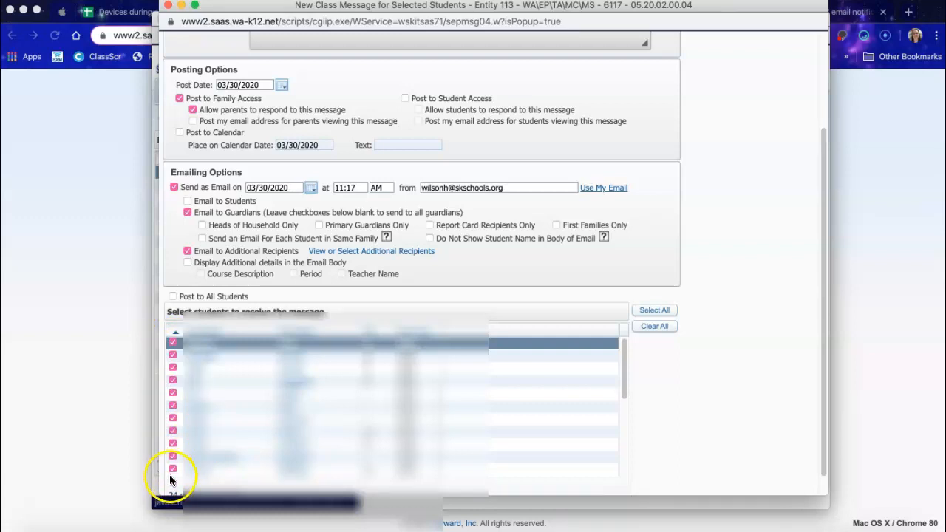
{"action": "left_click", "coordinate": [653, 328]}
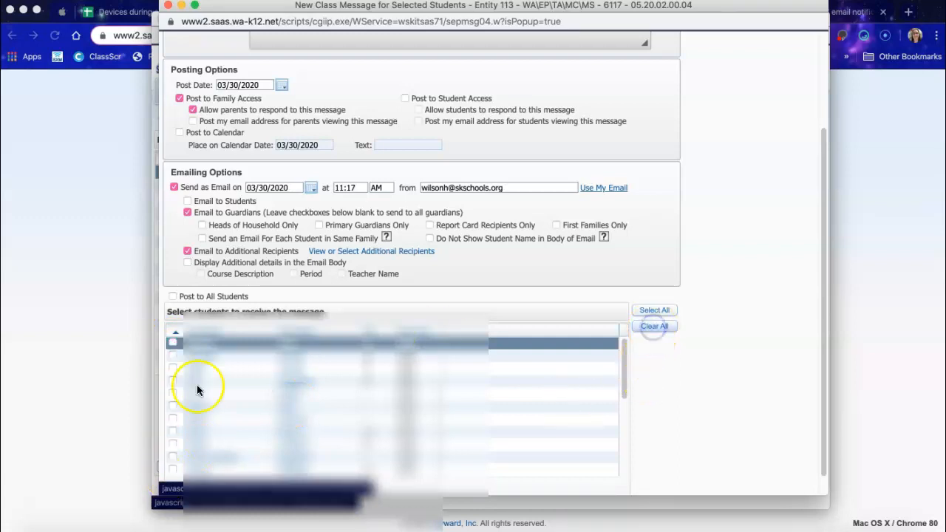
{"action": "left_click", "coordinate": [172, 381]}
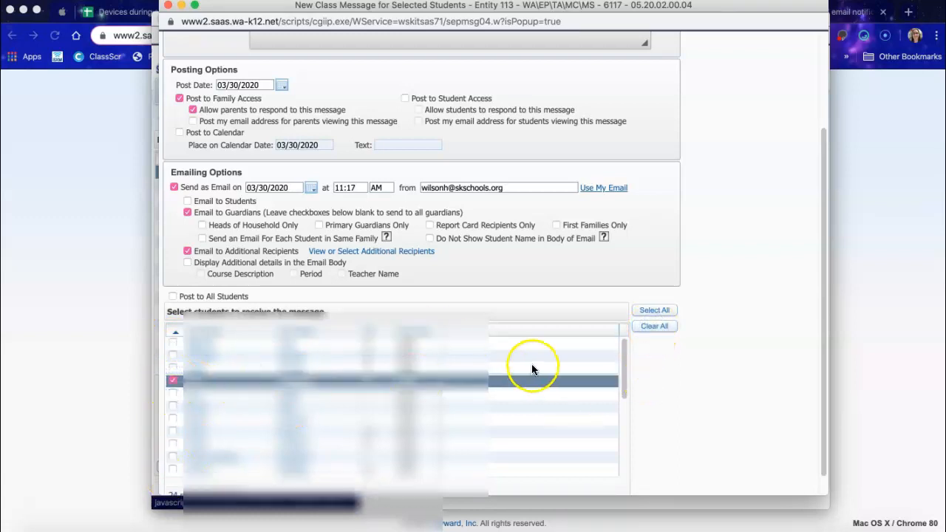
{"action": "left_click", "coordinate": [173, 419]}
{"action": "left_click", "coordinate": [173, 433]}
{"action": "left_click", "coordinate": [173, 445]}
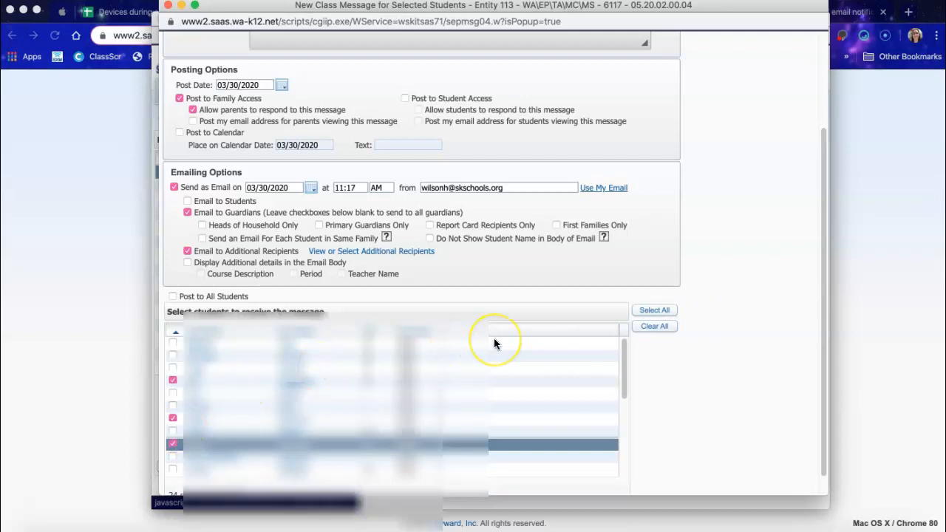
{"action": "left_click", "coordinate": [656, 324]}
{"action": "left_click", "coordinate": [655, 314]}
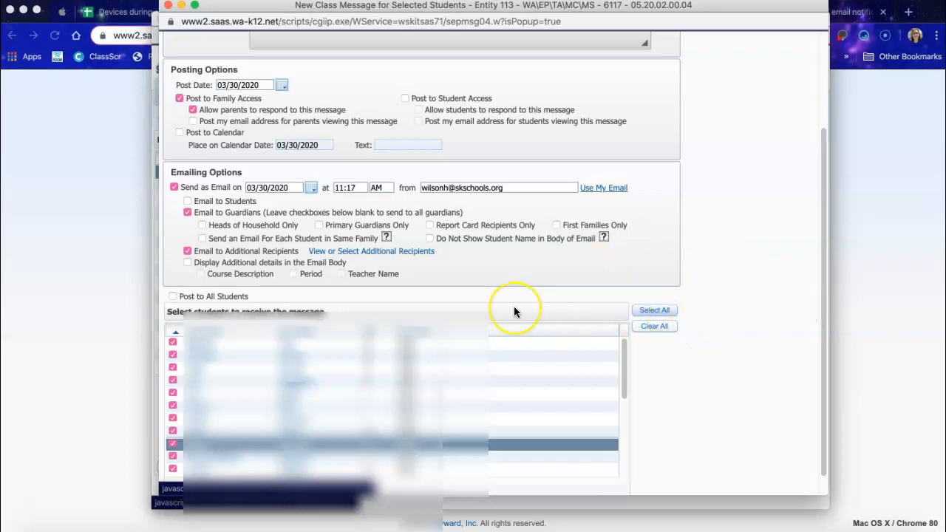
{"action": "scroll", "coordinate": [513, 311], "scroll_direction": "down", "scroll_amount": 1}
Save the finished class message from the top of the New Class Message form.
{"action": "scroll", "coordinate": [514, 306], "scroll_direction": "up", "scroll_amount": 5}
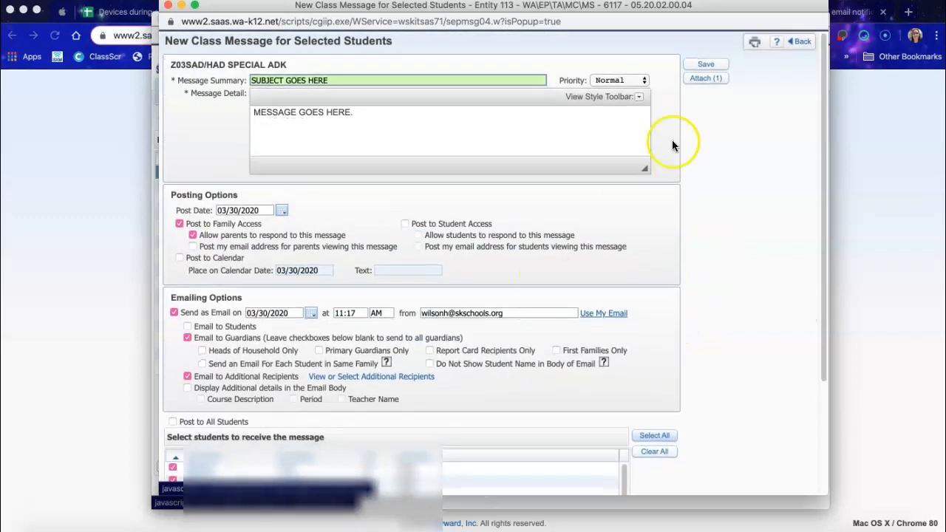
{"action": "left_click", "coordinate": [704, 69]}
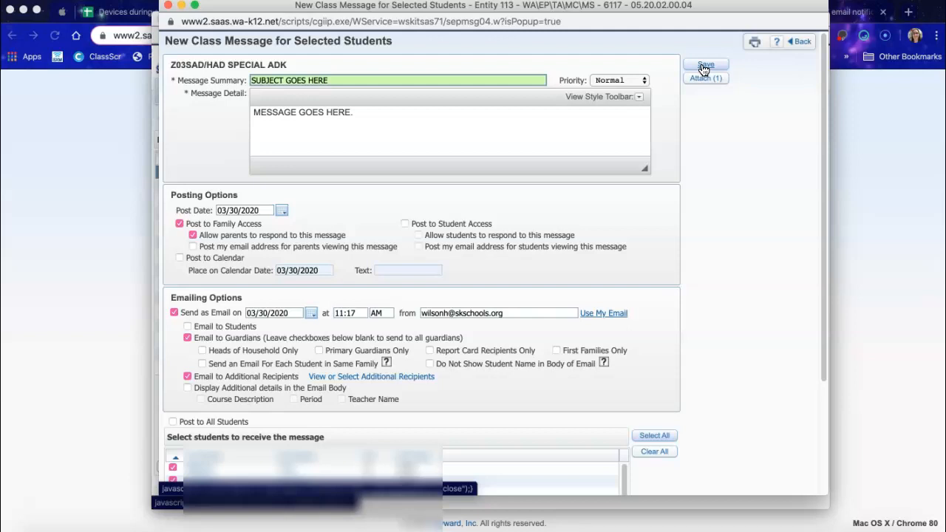
{"action": "left_click", "coordinate": [704, 69]}
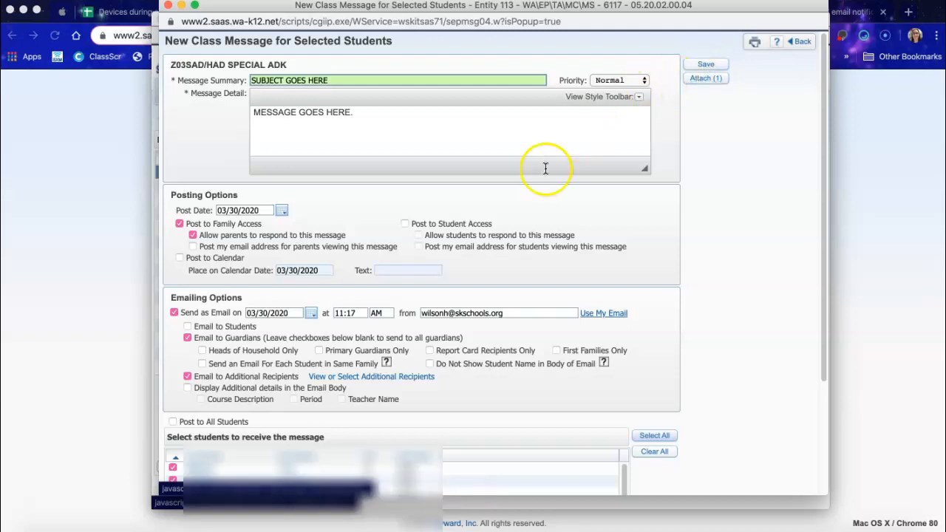